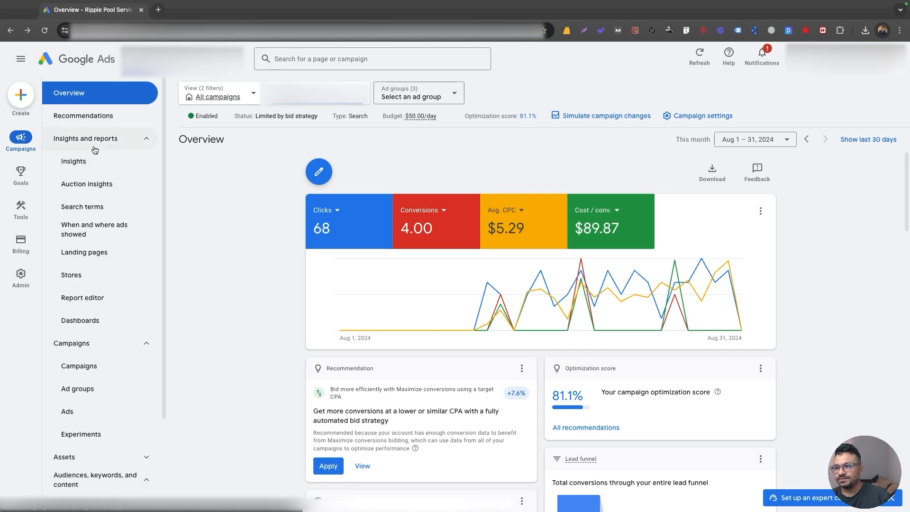
Open the search terms report for the campaign and sort it by impressions, highest first.
{"action": "left_click", "coordinate": [87, 210]}
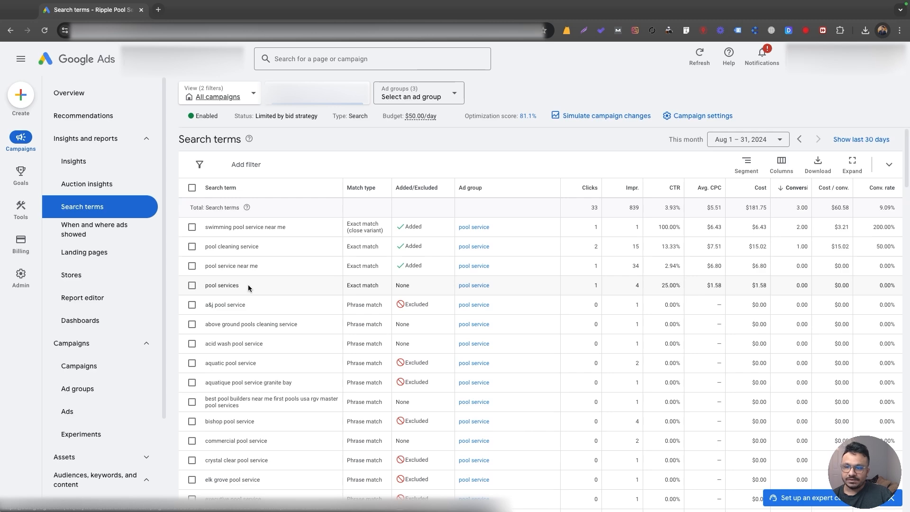
{"action": "scroll", "coordinate": [248, 284], "scroll_direction": "down", "scroll_amount": 8}
{"action": "scroll", "coordinate": [249, 284], "scroll_direction": "down", "scroll_amount": 15}
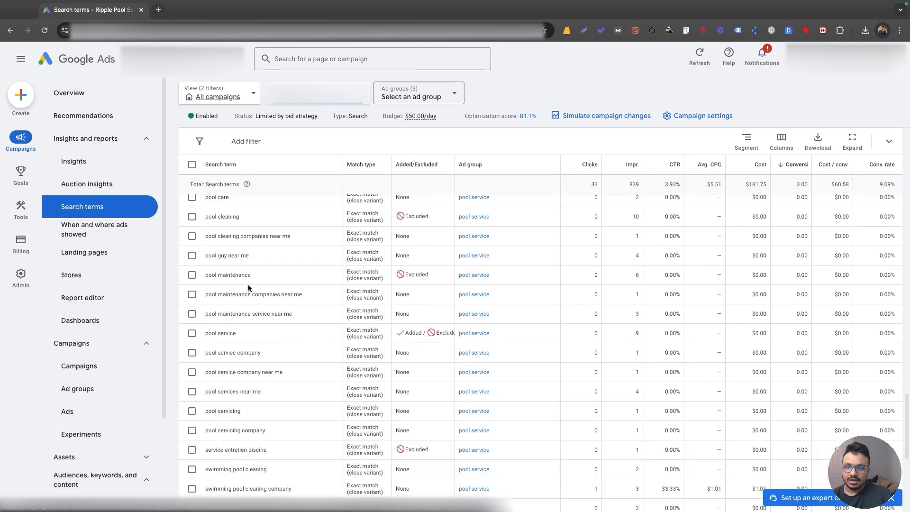
{"action": "scroll", "coordinate": [248, 285], "scroll_direction": "up", "scroll_amount": 20}
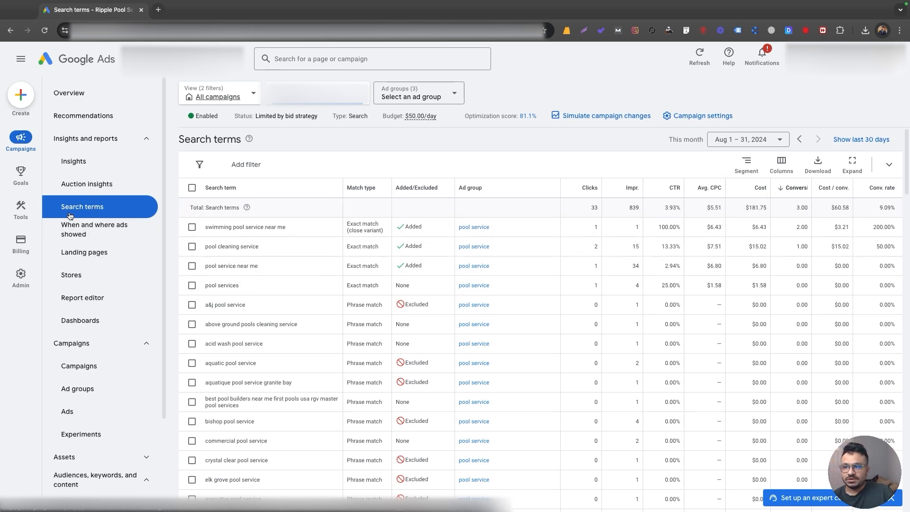
{"action": "left_click", "coordinate": [631, 189]}
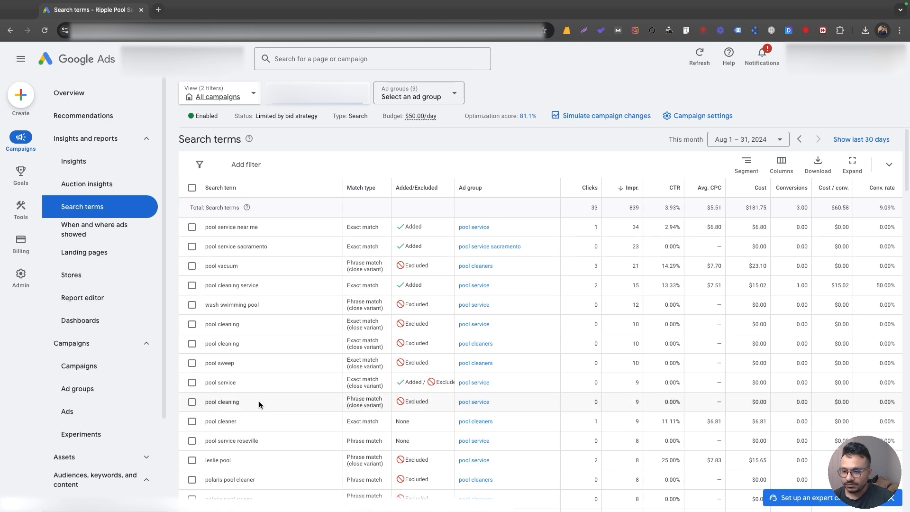
Examine the highest-impression search terms for competitor names, brand names and irrelevant queries.
{"action": "scroll", "coordinate": [259, 401], "scroll_direction": "down", "scroll_amount": 2}
{"action": "scroll", "coordinate": [209, 326], "scroll_direction": "up", "scroll_amount": 2}
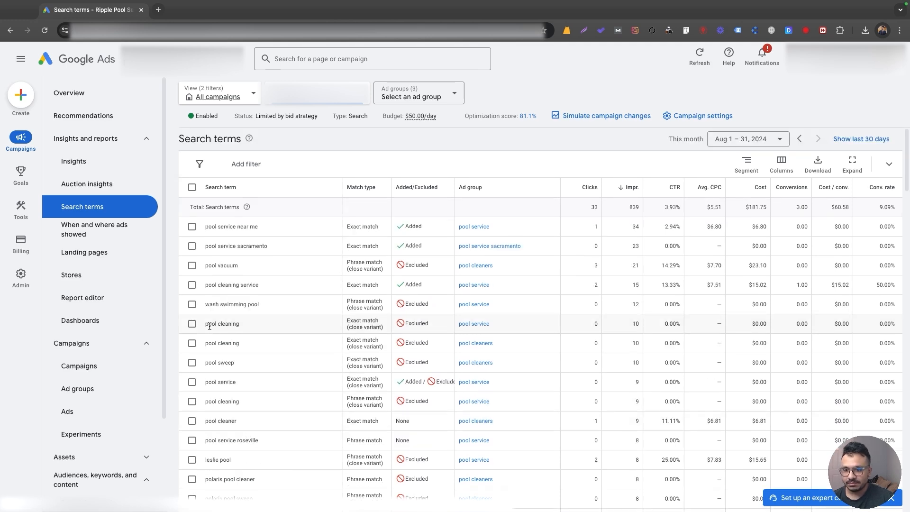
{"action": "scroll", "coordinate": [204, 339], "scroll_direction": "down", "scroll_amount": 2}
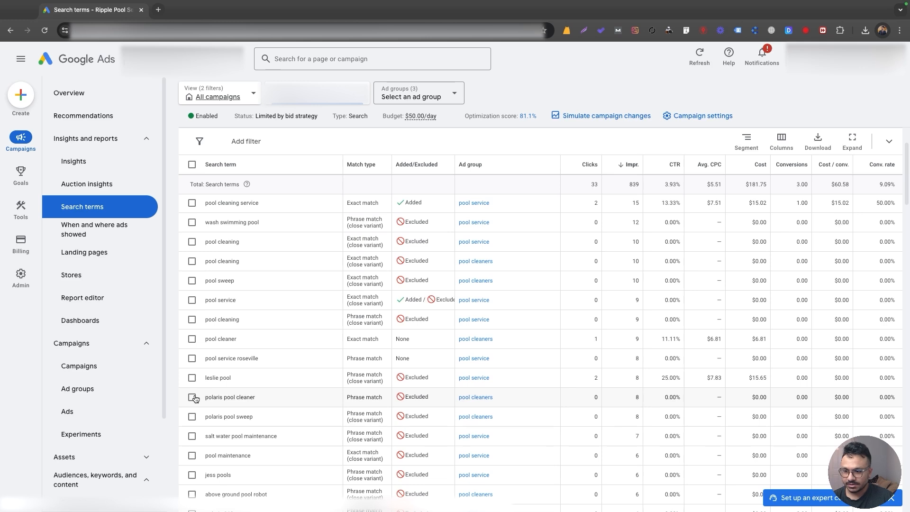
{"action": "scroll", "coordinate": [194, 443], "scroll_direction": "down", "scroll_amount": 1}
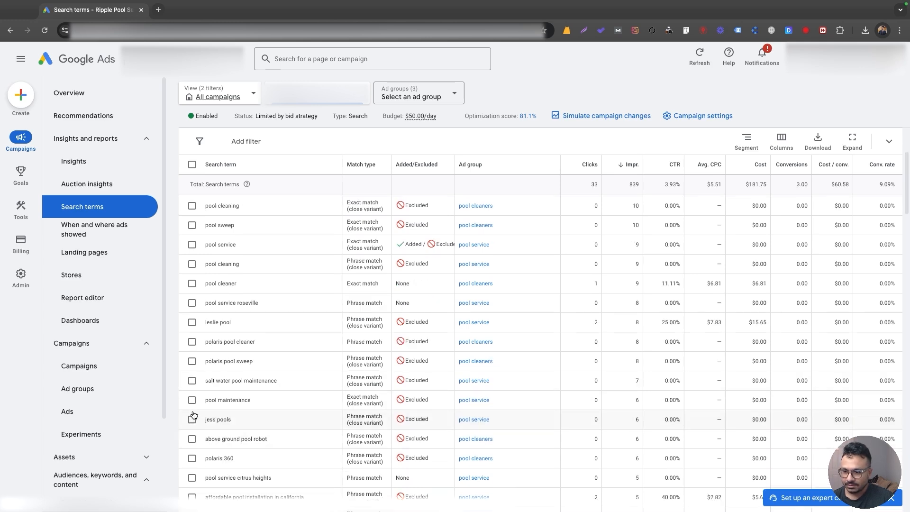
{"action": "scroll", "coordinate": [196, 423], "scroll_direction": "down", "scroll_amount": 1}
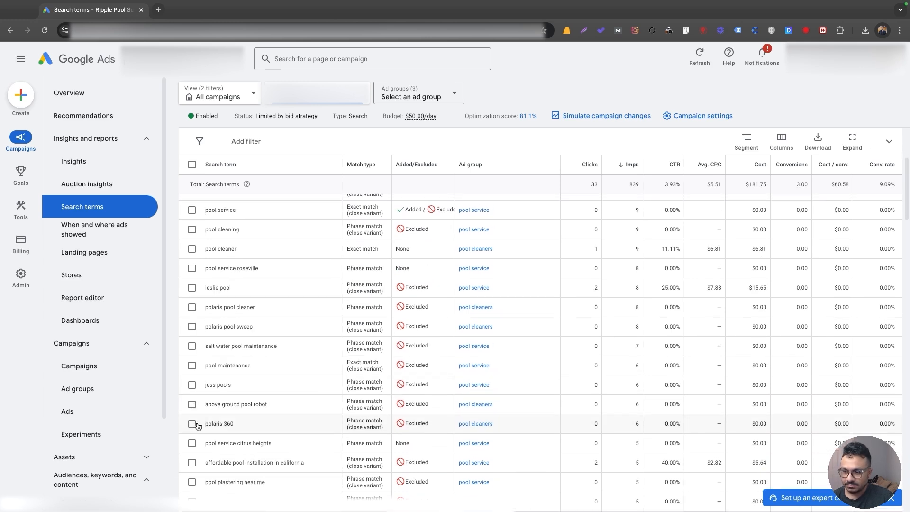
{"action": "scroll", "coordinate": [197, 425], "scroll_direction": "down", "scroll_amount": 2}
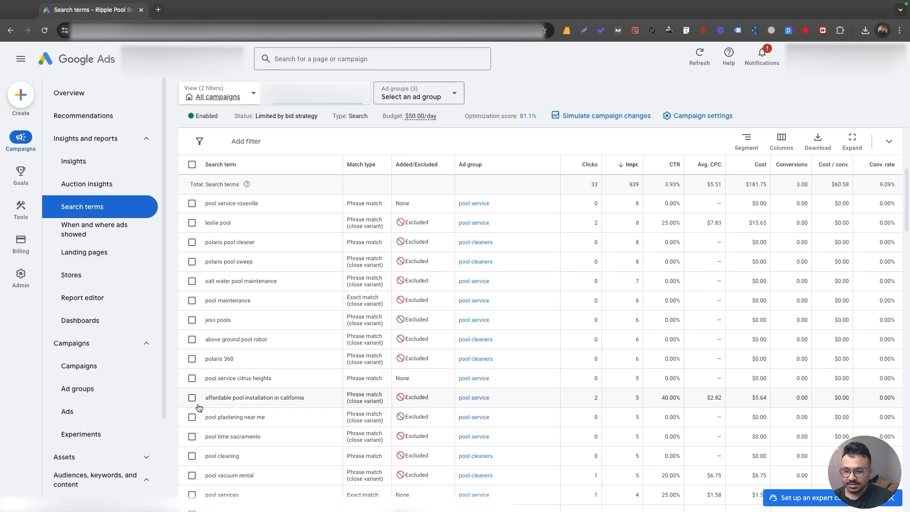
{"action": "scroll", "coordinate": [198, 412], "scroll_direction": "down", "scroll_amount": 1}
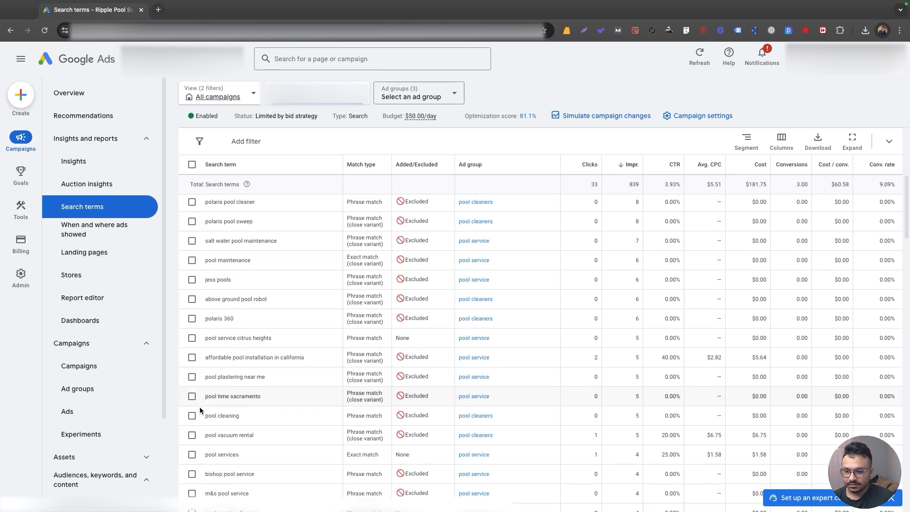
{"action": "scroll", "coordinate": [203, 411], "scroll_direction": "down", "scroll_amount": 1}
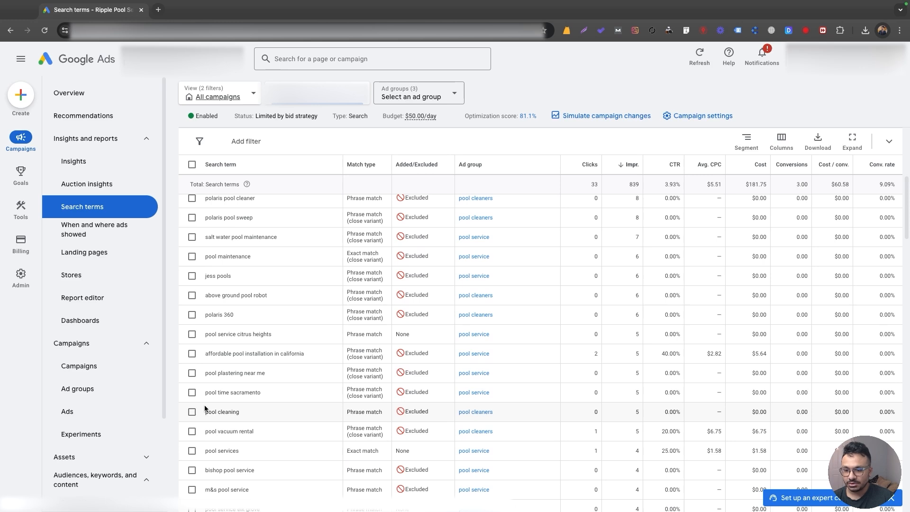
{"action": "scroll", "coordinate": [196, 458], "scroll_direction": "down", "scroll_amount": 1}
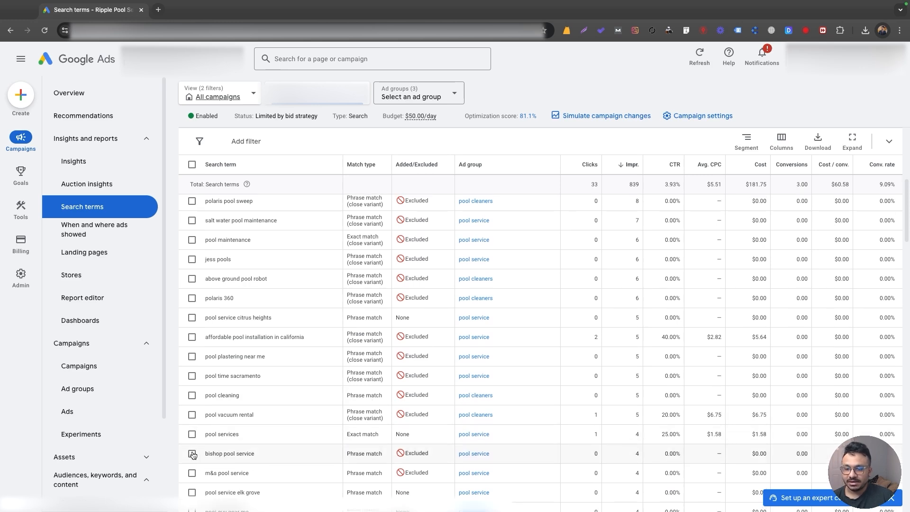
{"action": "scroll", "coordinate": [202, 442], "scroll_direction": "up", "scroll_amount": 6}
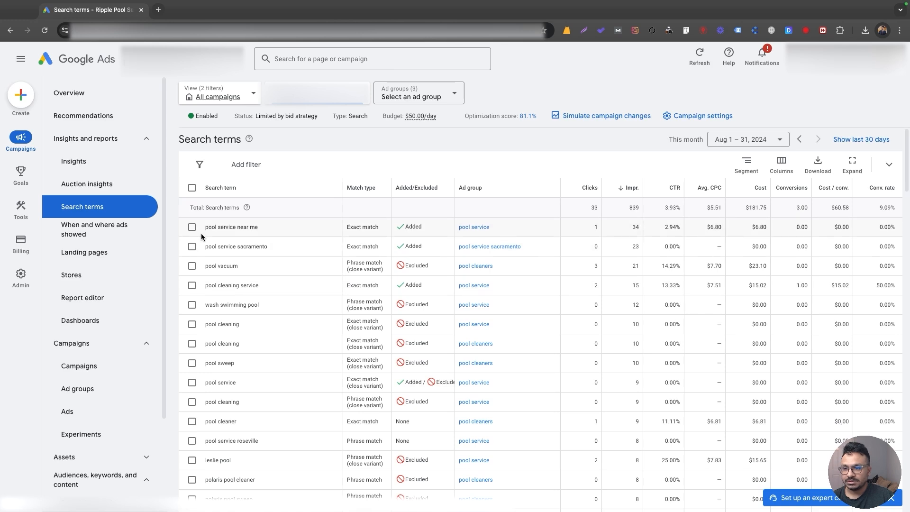
Select the search terms leslie pool, polaris pool cleaner, polaris pool sweep and polaris 360.
{"action": "scroll", "coordinate": [193, 427], "scroll_direction": "down", "scroll_amount": 2}
{"action": "left_click", "coordinate": [191, 430]}
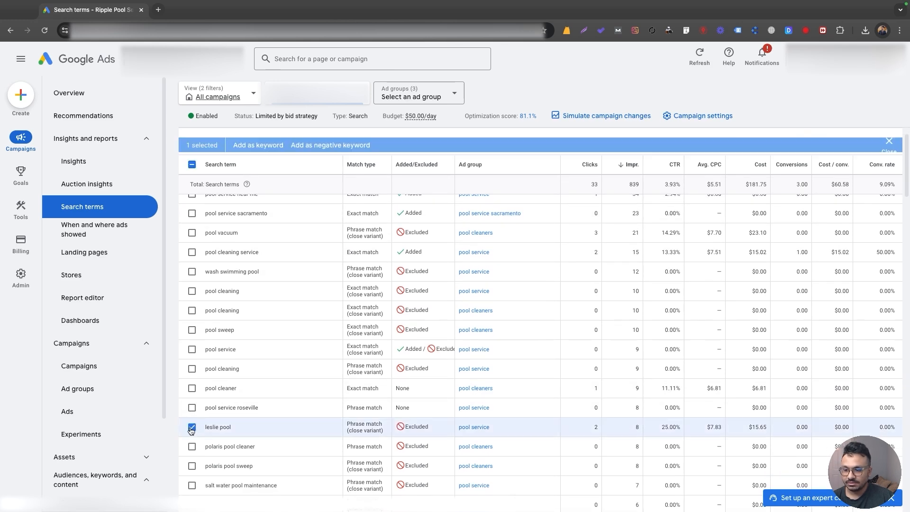
{"action": "left_click", "coordinate": [192, 431]}
{"action": "left_click", "coordinate": [192, 450]}
{"action": "scroll", "coordinate": [194, 453], "scroll_direction": "down", "scroll_amount": 2}
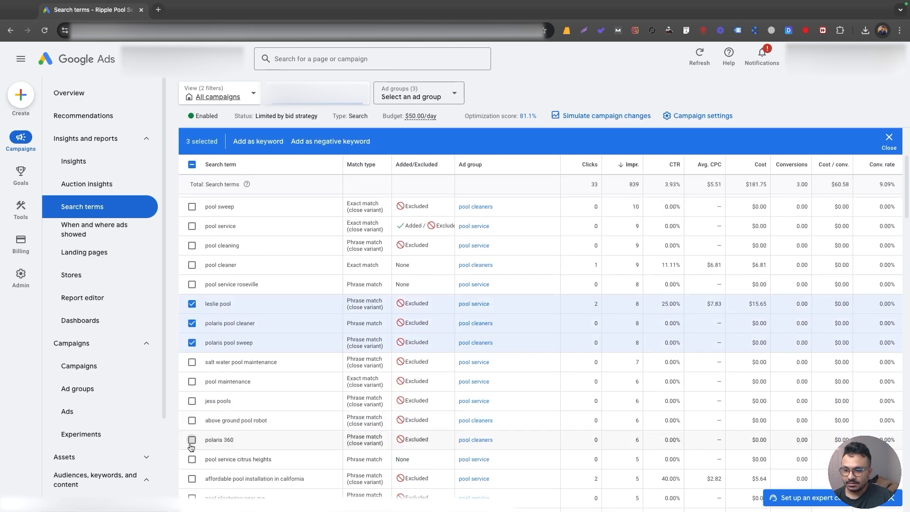
{"action": "left_click", "coordinate": [192, 440]}
{"action": "scroll", "coordinate": [194, 460], "scroll_direction": "down", "scroll_amount": 2}
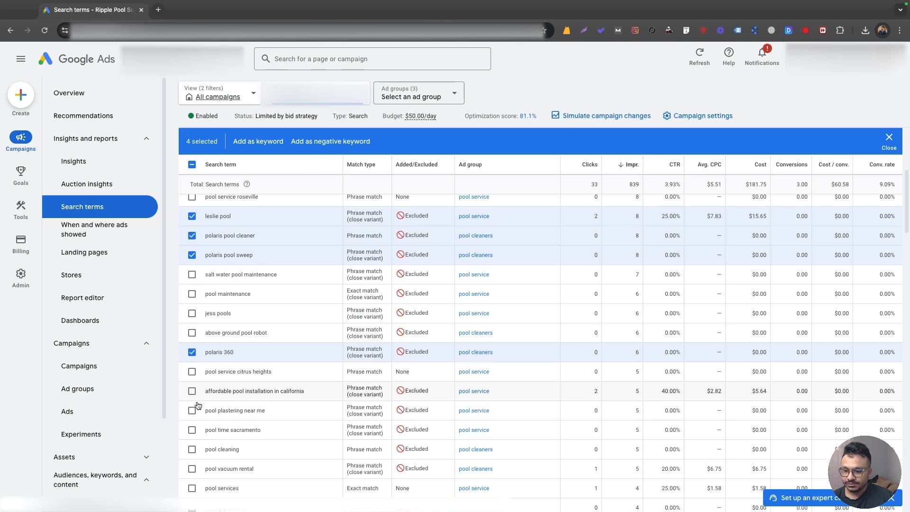
Add bishop pool service, m&s pool service, black algae pool treatment and green above ground pool fix to the selected search terms.
{"action": "scroll", "coordinate": [195, 476], "scroll_direction": "down", "scroll_amount": 1}
{"action": "left_click", "coordinate": [192, 475]}
{"action": "scroll", "coordinate": [195, 476], "scroll_direction": "down", "scroll_amount": 2}
{"action": "left_click", "coordinate": [191, 384]}
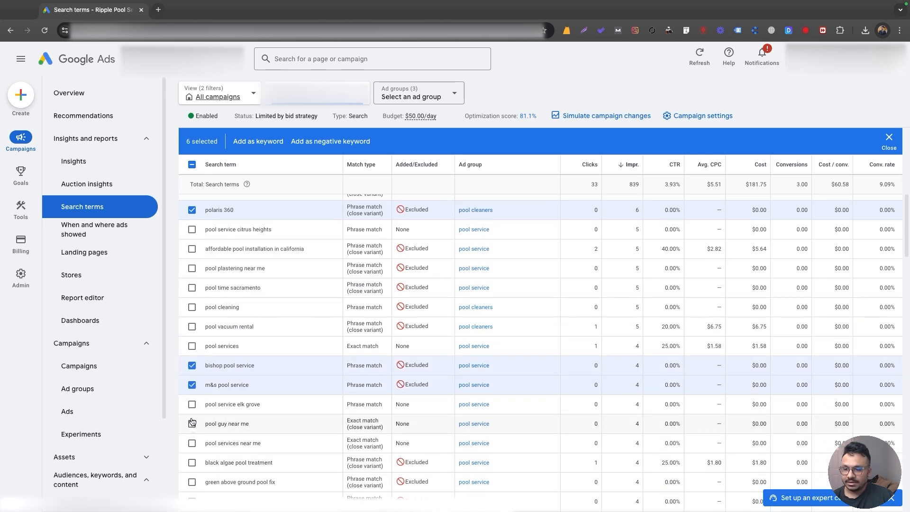
{"action": "left_click", "coordinate": [192, 462]}
{"action": "left_click", "coordinate": [192, 482]}
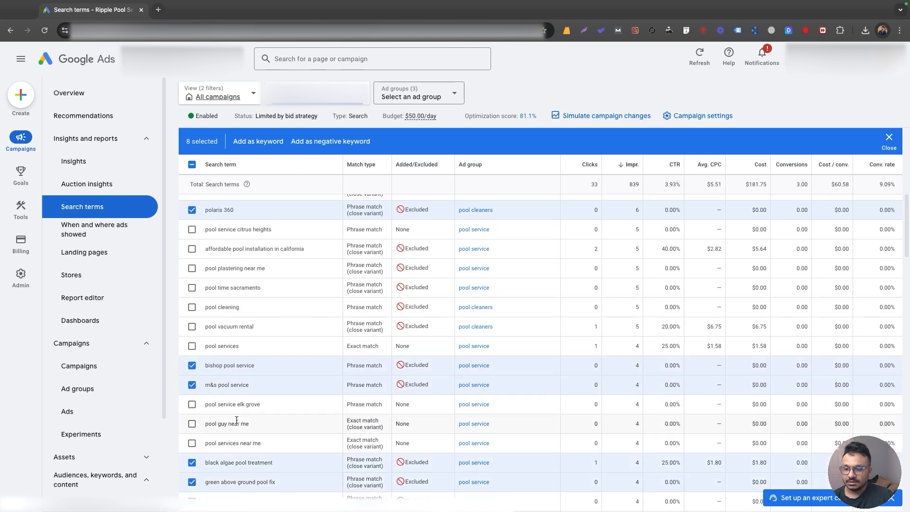
{"action": "scroll", "coordinate": [235, 419], "scroll_direction": "down", "scroll_amount": 18}
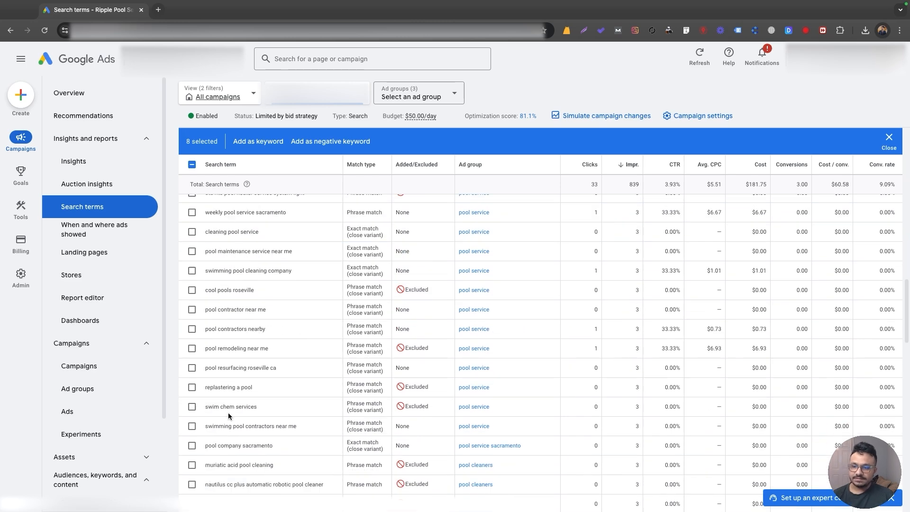
Start adding the selected search terms as negative keywords at the Campaign level.
{"action": "scroll", "coordinate": [530, 405], "scroll_direction": "down", "scroll_amount": 2}
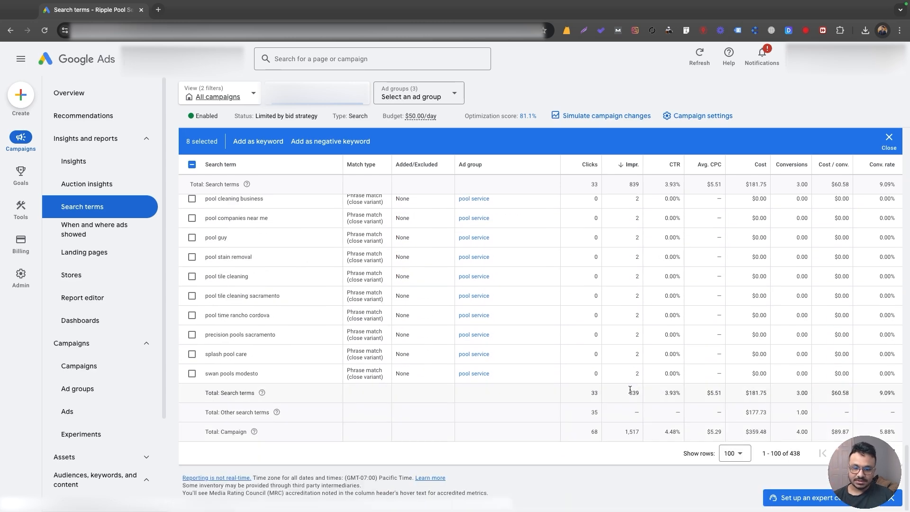
{"action": "scroll", "coordinate": [627, 390], "scroll_direction": "up", "scroll_amount": 15}
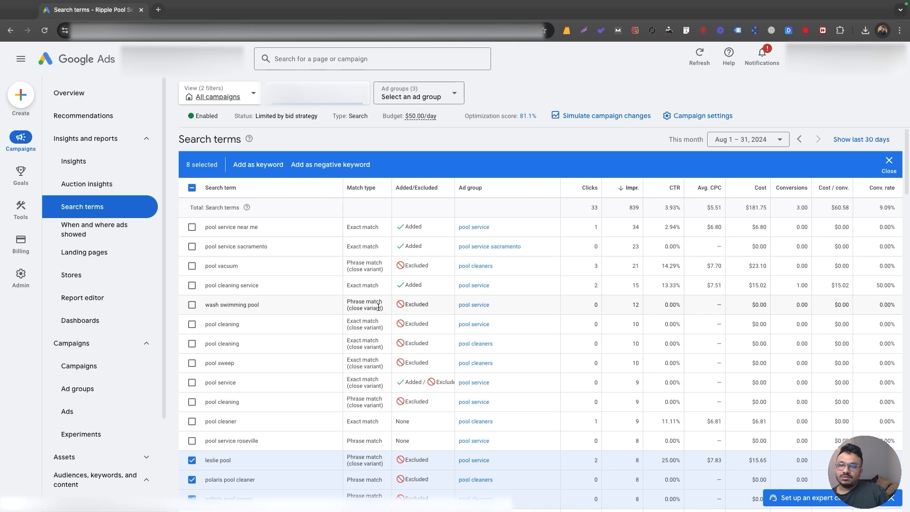
{"action": "left_click", "coordinate": [321, 166]}
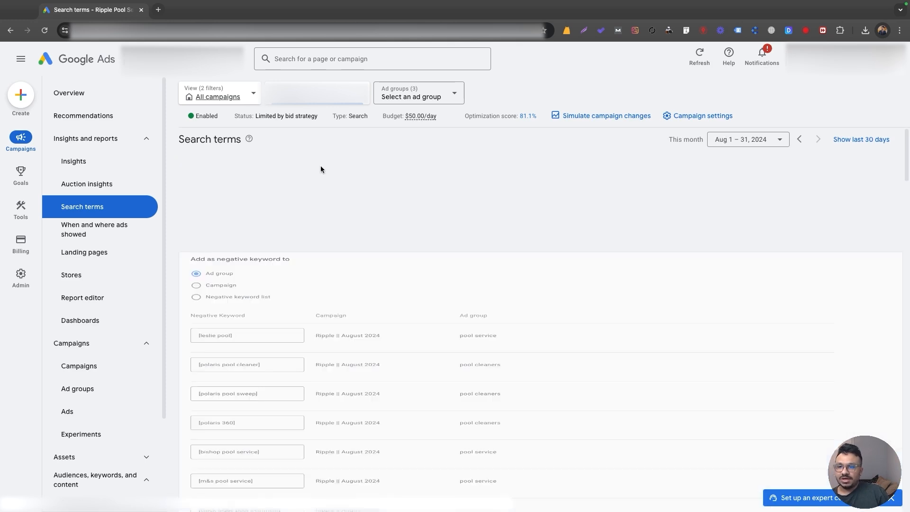
{"action": "left_click", "coordinate": [196, 204]}
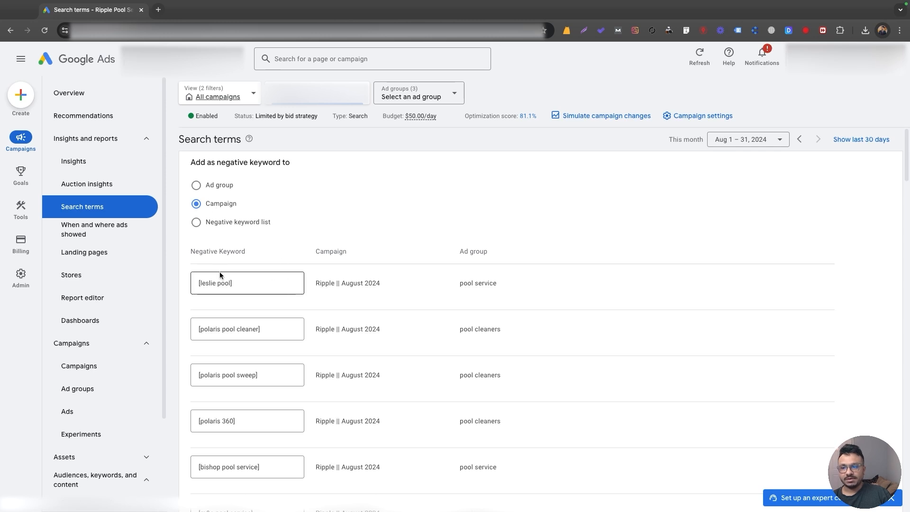
Change the leslie pool negative keyword to phrase match by replacing its square brackets with quotation marks.
{"action": "scroll", "coordinate": [317, 302], "scroll_direction": "down", "scroll_amount": 1}
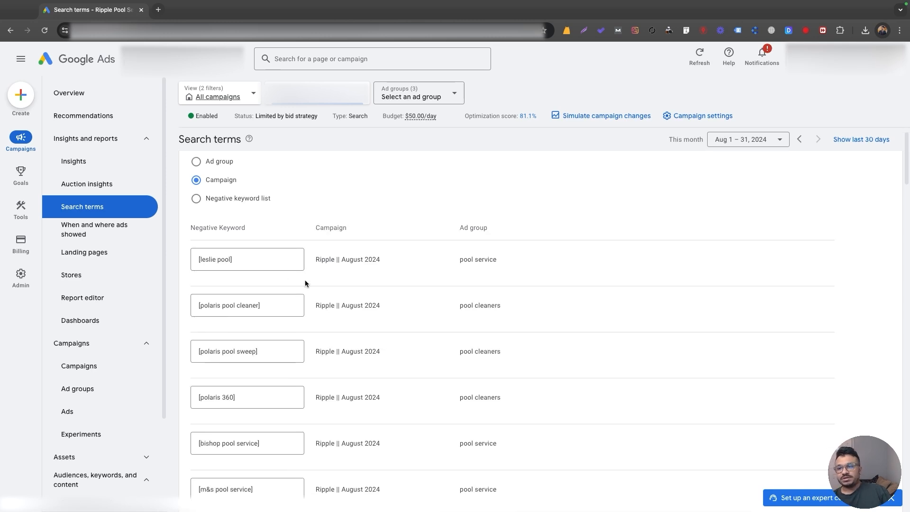
{"action": "left_click", "coordinate": [239, 259]}
{"action": "left_click", "coordinate": [201, 258]}
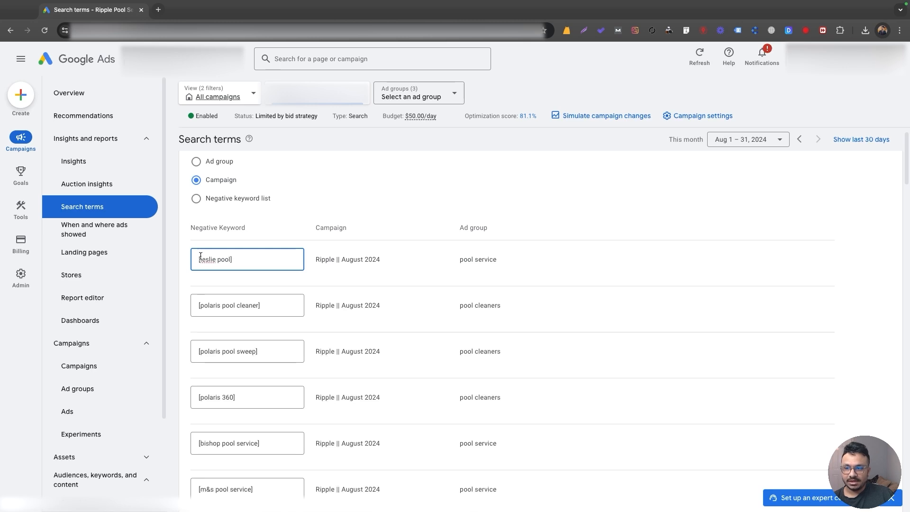
{"action": "key", "text": "BackSpace"}
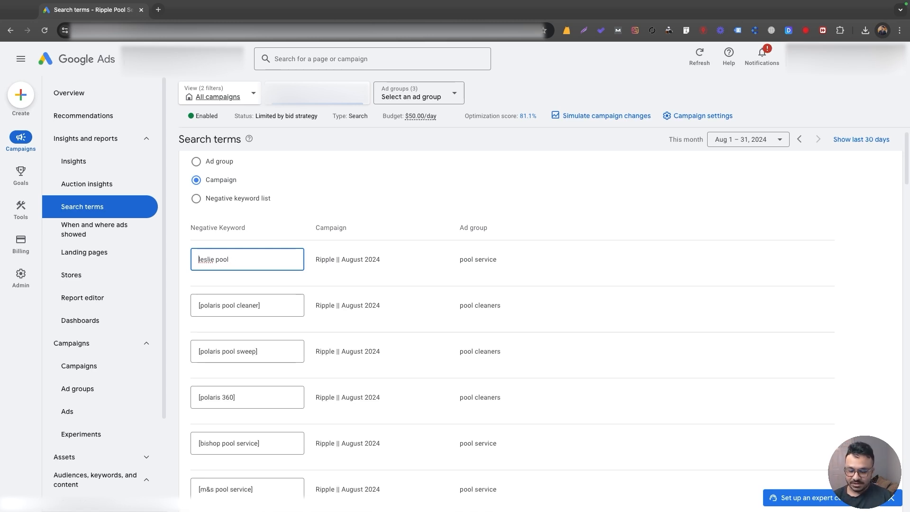
{"action": "type", "text": "["}
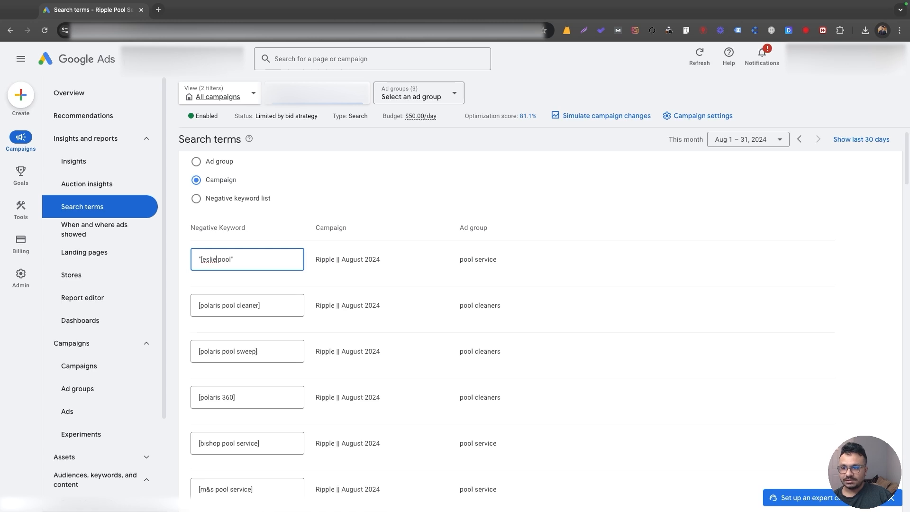
Restore the first negative keyword to exact match as [leslie pool].
{"action": "left_click", "coordinate": [201, 260]}
{"action": "key", "text": "BackSpace"}
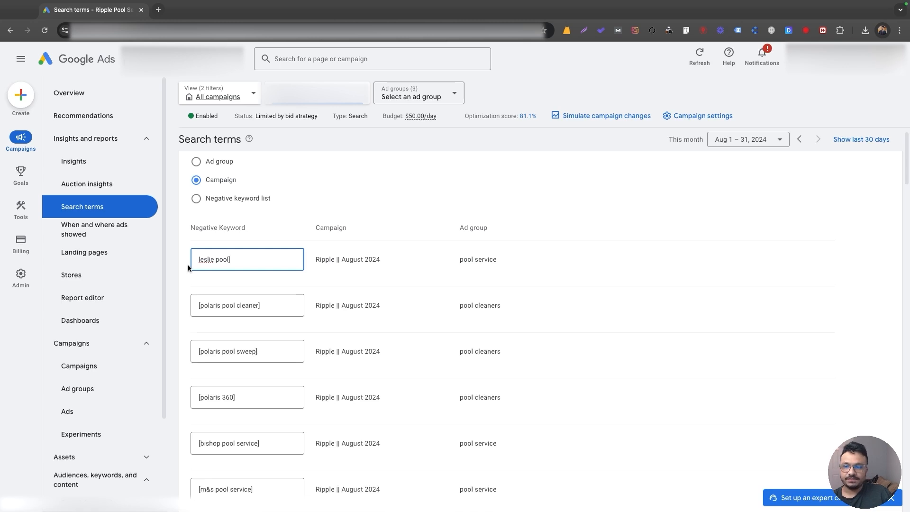
{"action": "type", "text": "["}
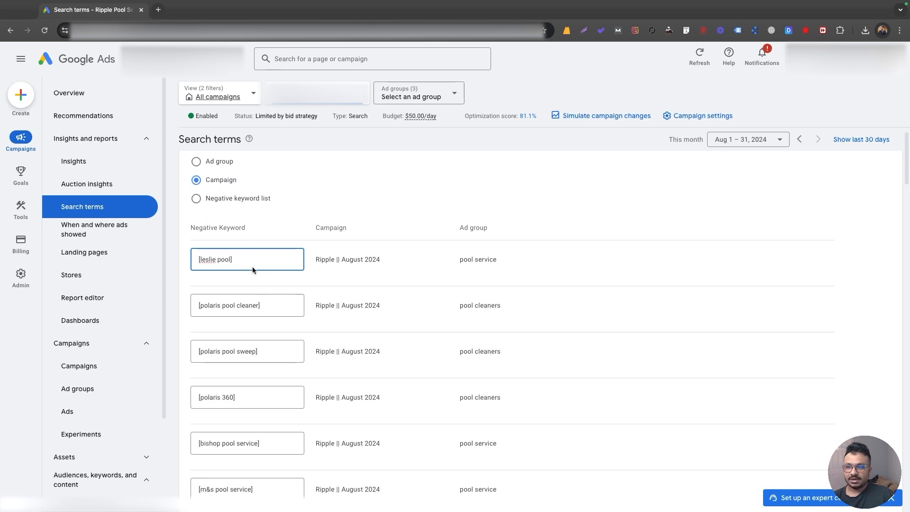
Review the negative keywords in the form and cancel adding them.
{"action": "scroll", "coordinate": [252, 269], "scroll_direction": "down", "scroll_amount": 2}
{"action": "scroll", "coordinate": [245, 263], "scroll_direction": "down", "scroll_amount": 3}
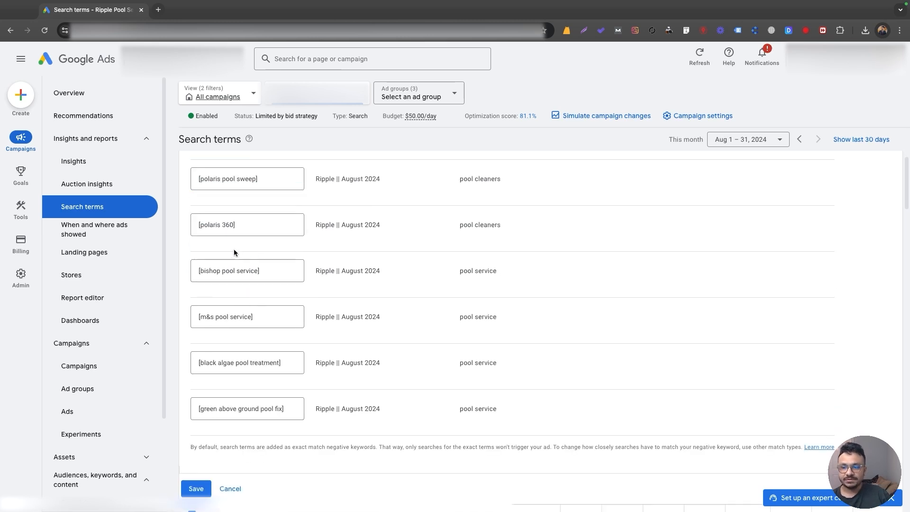
{"action": "scroll", "coordinate": [234, 249], "scroll_direction": "down", "scroll_amount": 2}
{"action": "scroll", "coordinate": [232, 248], "scroll_direction": "up", "scroll_amount": 8}
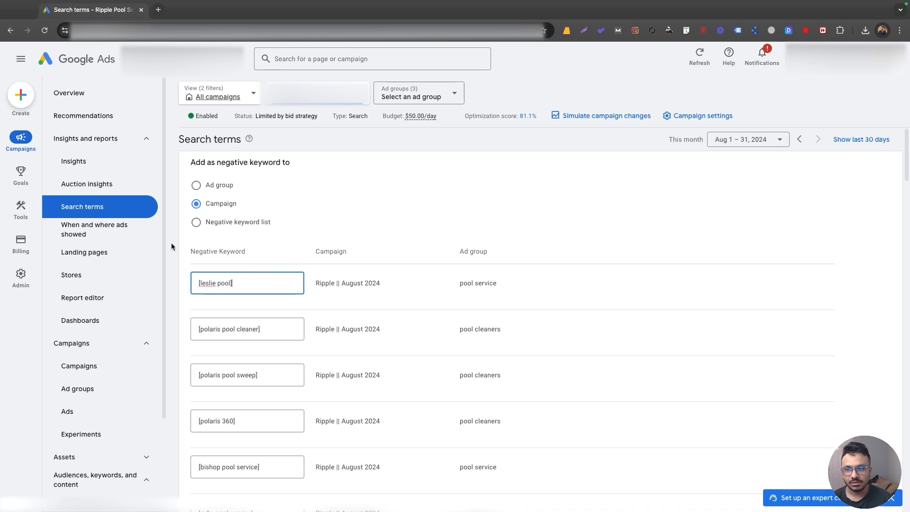
{"action": "scroll", "coordinate": [256, 256], "scroll_direction": "down", "scroll_amount": 10}
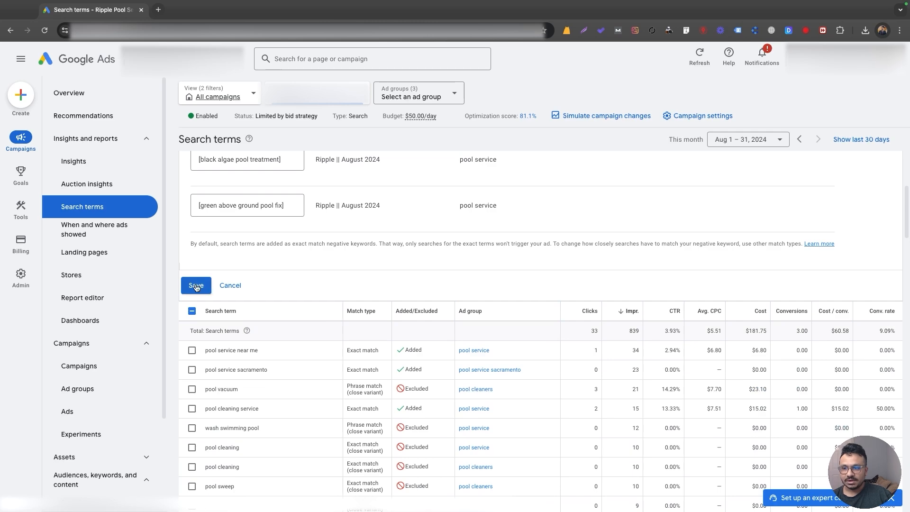
{"action": "scroll", "coordinate": [250, 201], "scroll_direction": "up", "scroll_amount": 10}
{"action": "scroll", "coordinate": [262, 234], "scroll_direction": "down", "scroll_amount": 7}
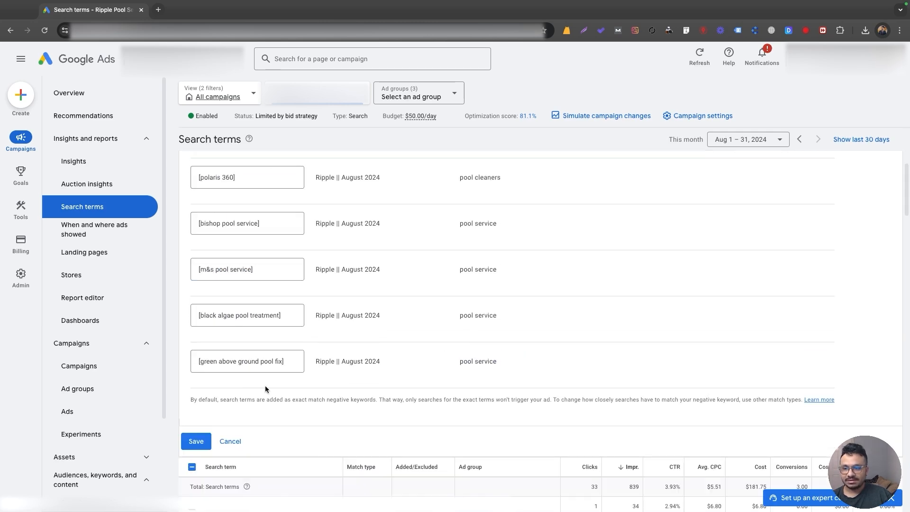
{"action": "left_click", "coordinate": [233, 442]}
Clear the selection of all search terms in the report.
{"action": "scroll", "coordinate": [303, 363], "scroll_direction": "down", "scroll_amount": 4}
{"action": "scroll", "coordinate": [314, 351], "scroll_direction": "up", "scroll_amount": 6}
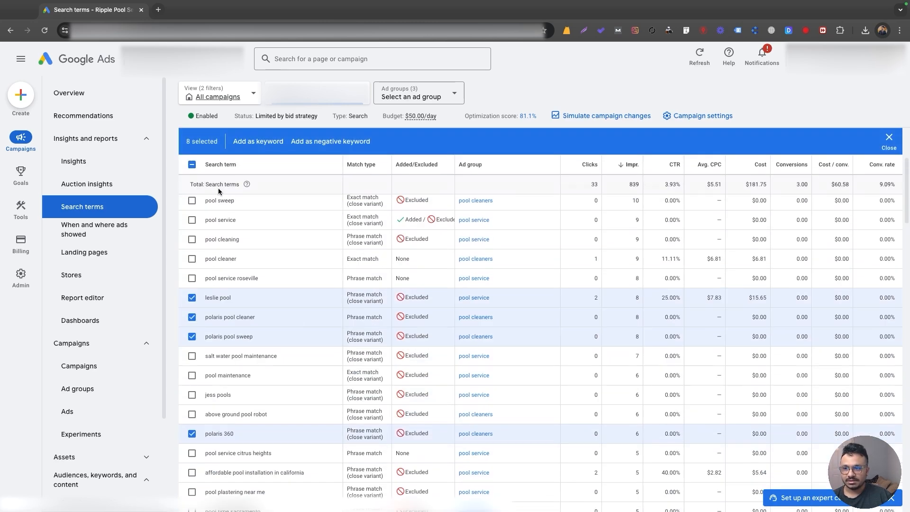
{"action": "left_click", "coordinate": [191, 165]}
{"action": "left_click", "coordinate": [191, 166]}
{"action": "scroll", "coordinate": [238, 266], "scroll_direction": "up", "scroll_amount": 3}
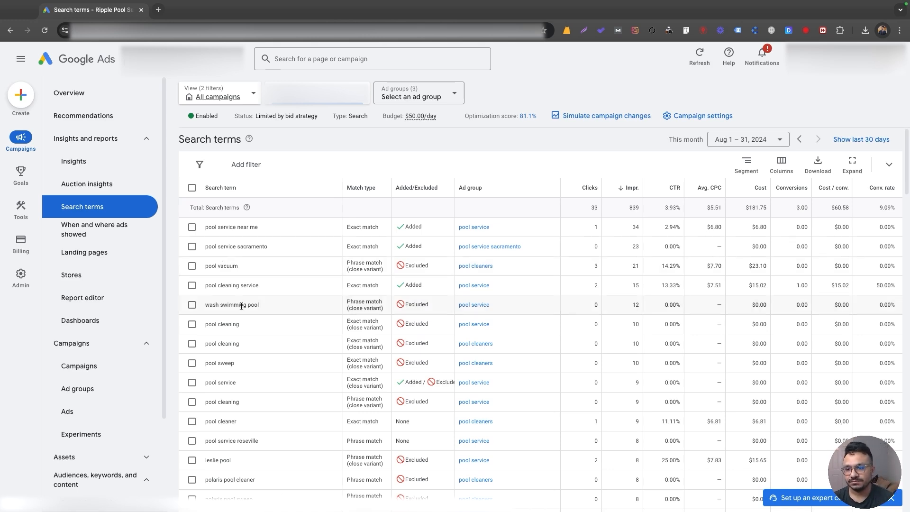
{"action": "scroll", "coordinate": [219, 324], "scroll_direction": "down", "scroll_amount": 4}
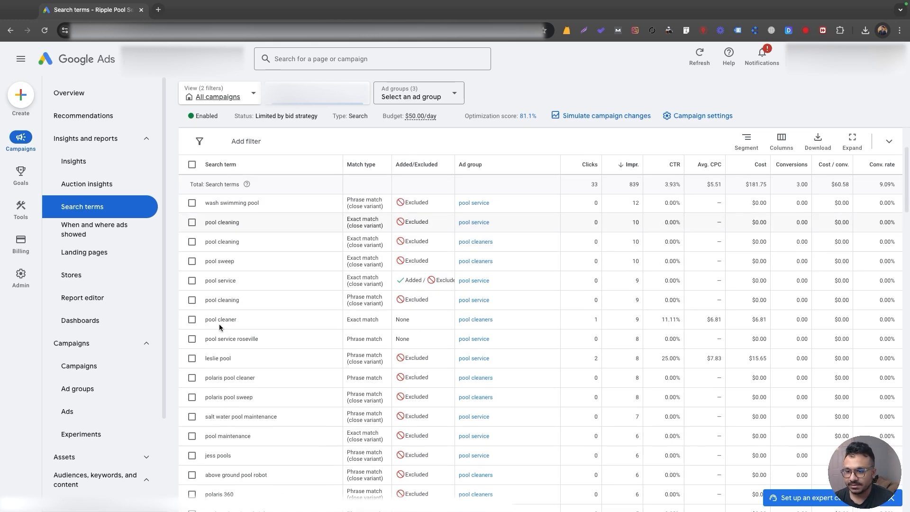
Examine the search terms in the report alongside their match types and added or excluded status to judge their relevance.
{"action": "scroll", "coordinate": [200, 456], "scroll_direction": "down", "scroll_amount": 1}
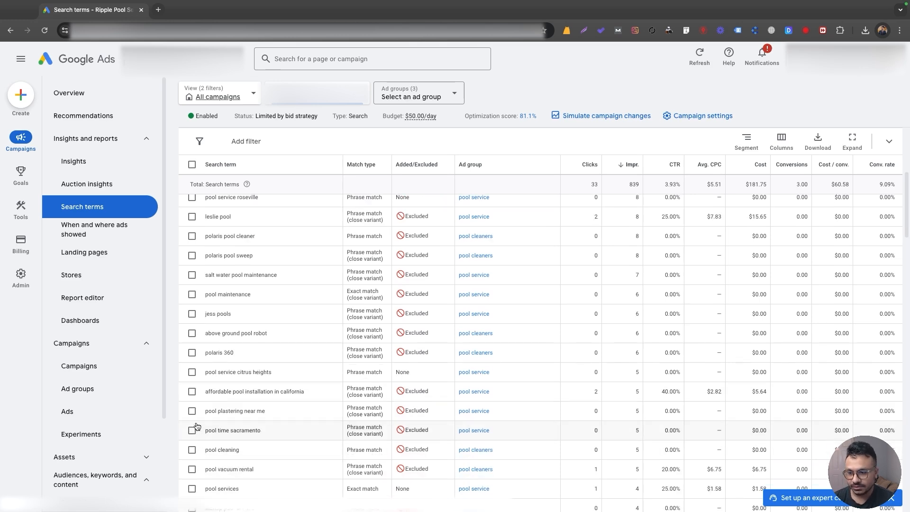
{"action": "scroll", "coordinate": [198, 425], "scroll_direction": "down", "scroll_amount": 1}
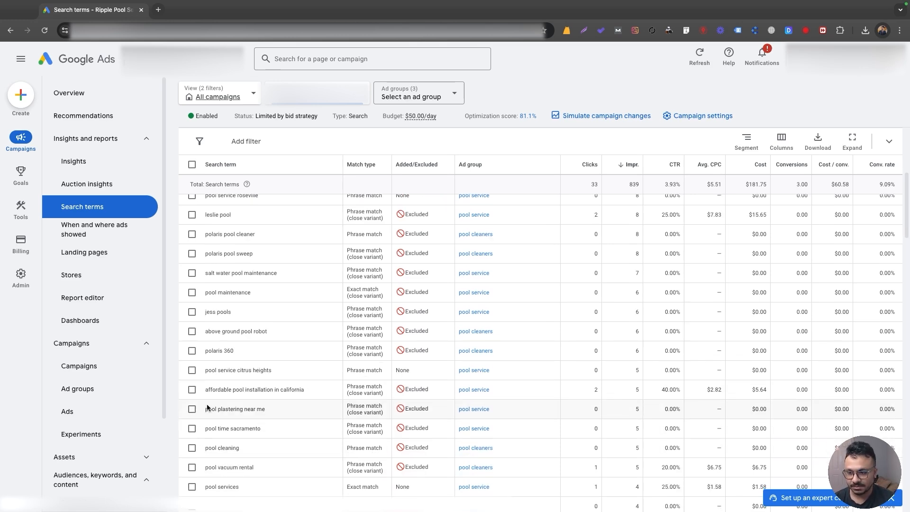
{"action": "scroll", "coordinate": [215, 416], "scroll_direction": "down", "scroll_amount": 1}
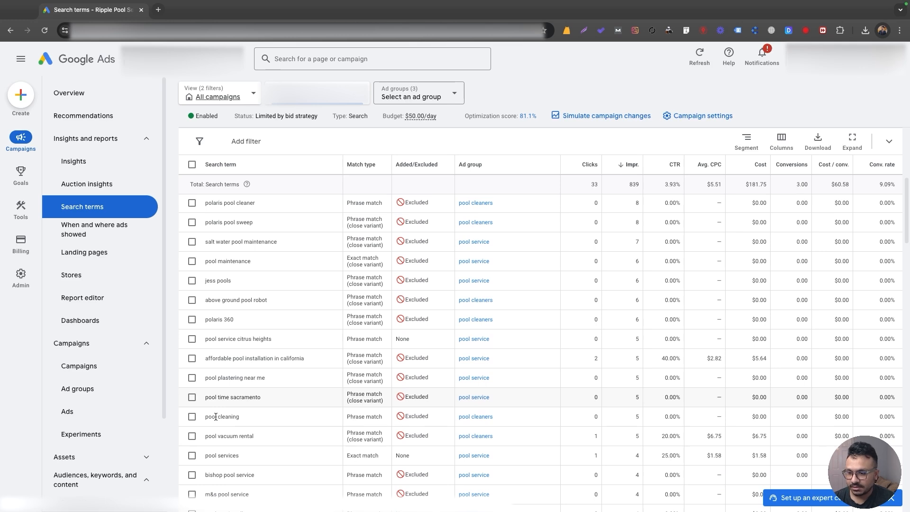
{"action": "scroll", "coordinate": [215, 416], "scroll_direction": "down", "scroll_amount": 6}
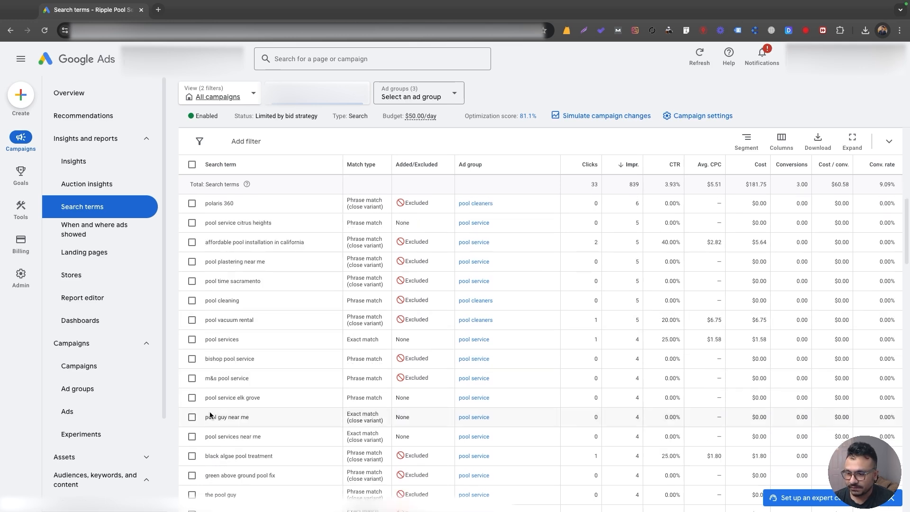
{"action": "scroll", "coordinate": [249, 399], "scroll_direction": "down", "scroll_amount": 1}
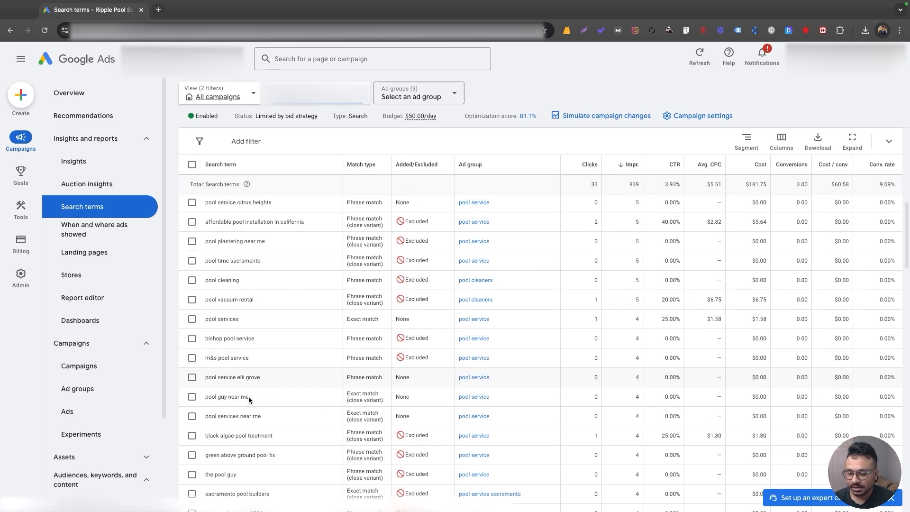
{"action": "scroll", "coordinate": [248, 399], "scroll_direction": "down", "scroll_amount": 3}
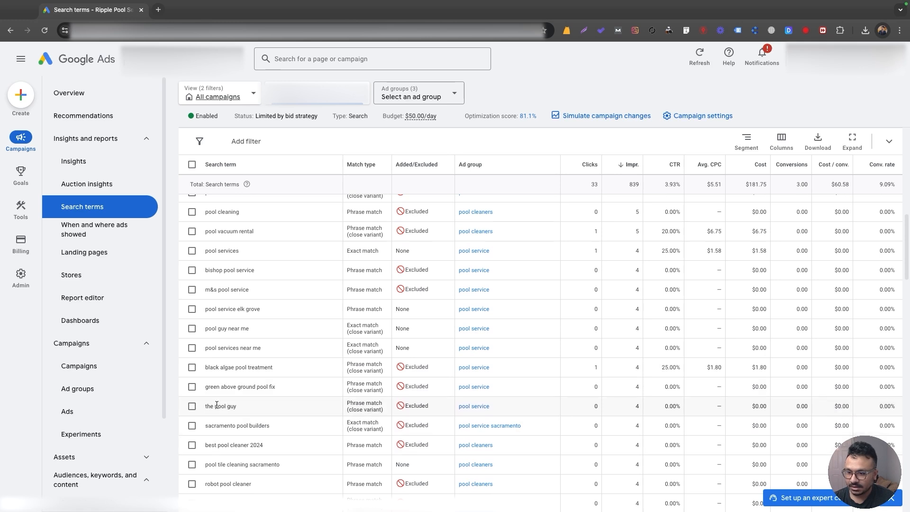
{"action": "scroll", "coordinate": [234, 415], "scroll_direction": "down", "scroll_amount": 1}
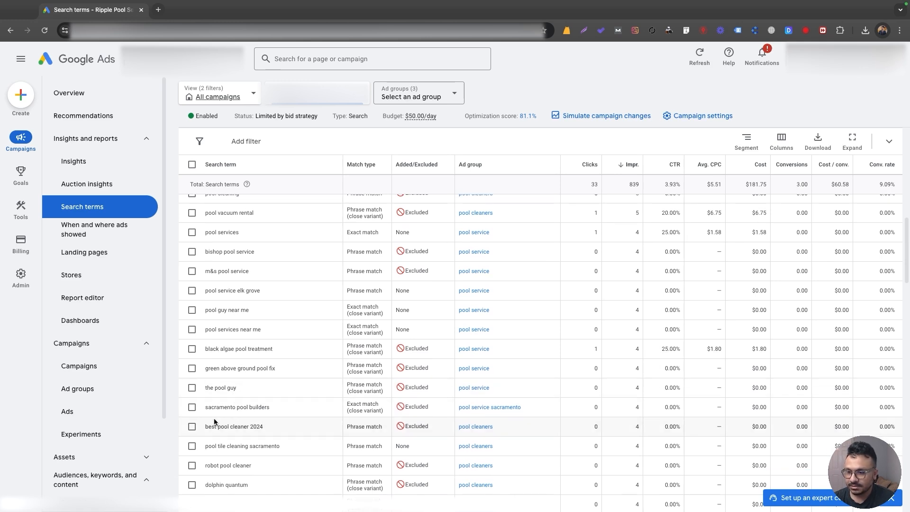
{"action": "scroll", "coordinate": [258, 414], "scroll_direction": "down", "scroll_amount": 1}
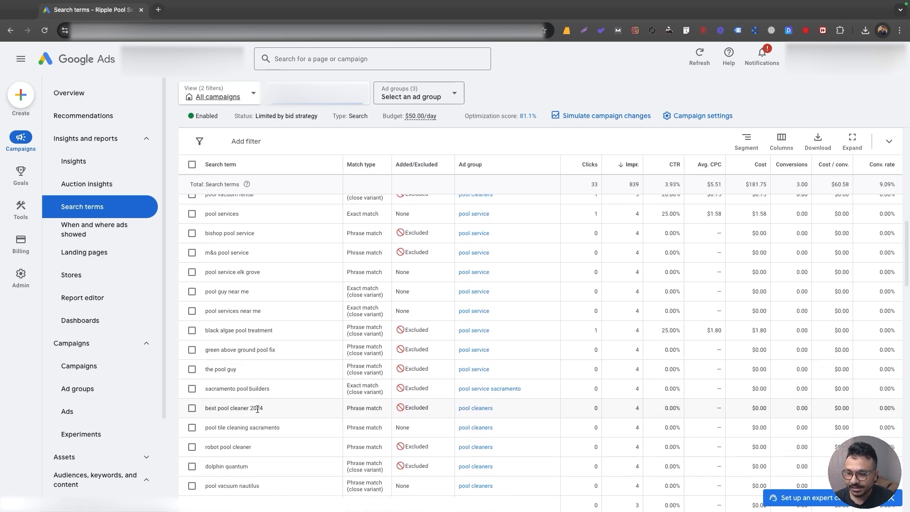
{"action": "scroll", "coordinate": [257, 409], "scroll_direction": "down", "scroll_amount": 1}
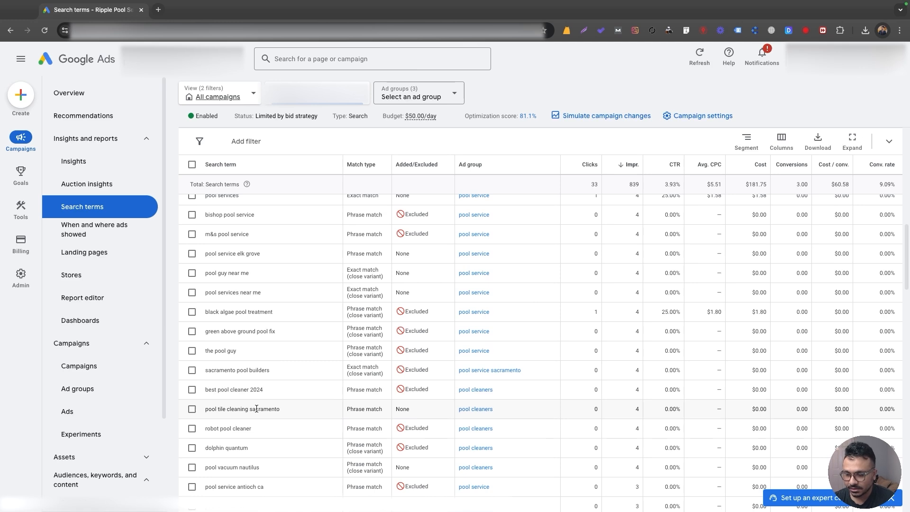
{"action": "scroll", "coordinate": [256, 408], "scroll_direction": "down", "scroll_amount": 4}
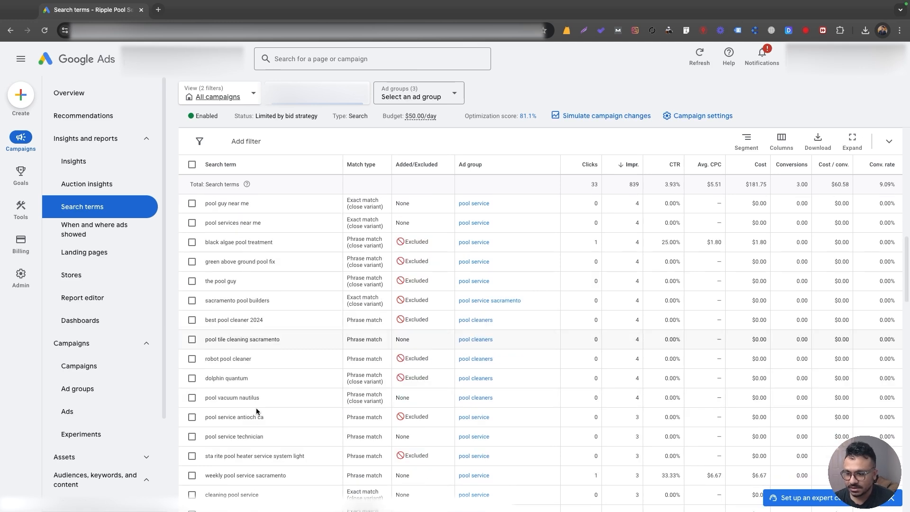
{"action": "scroll", "coordinate": [256, 412], "scroll_direction": "down", "scroll_amount": 2}
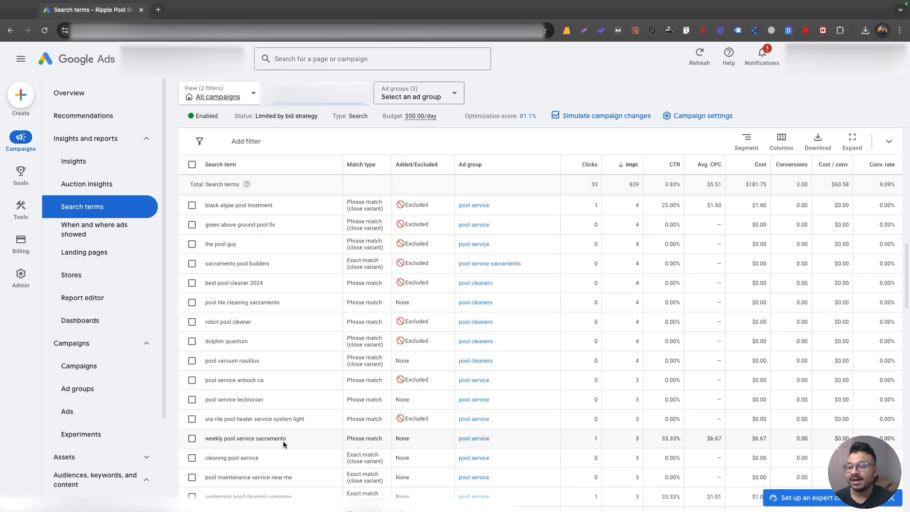
{"action": "scroll", "coordinate": [283, 443], "scroll_direction": "down", "scroll_amount": 1}
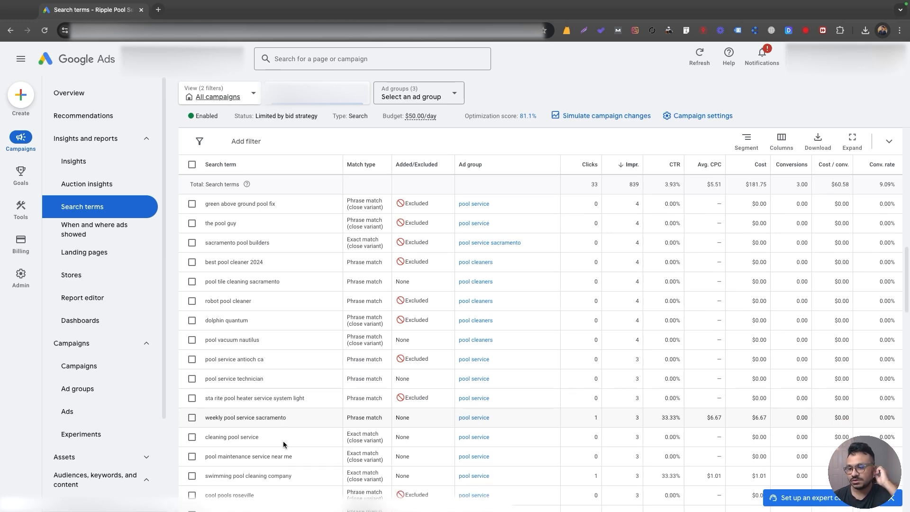
{"action": "scroll", "coordinate": [285, 423], "scroll_direction": "down", "scroll_amount": 1}
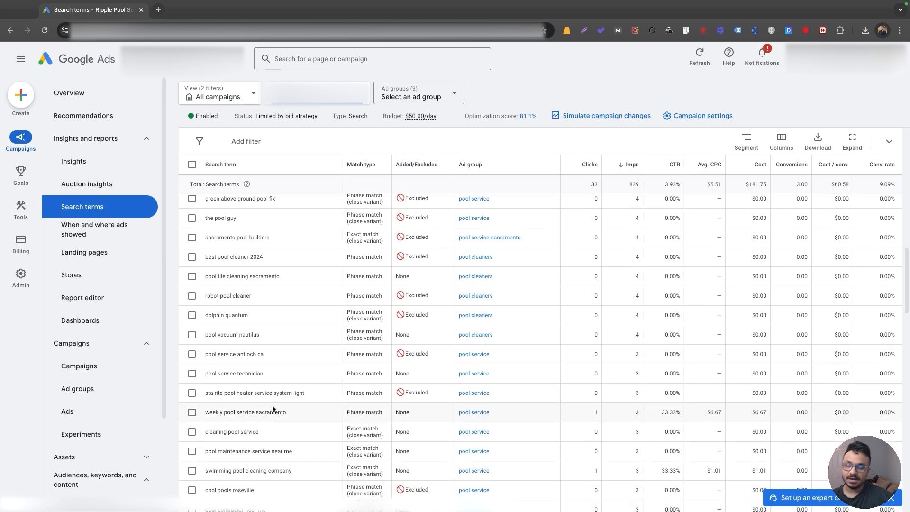
{"action": "scroll", "coordinate": [272, 408], "scroll_direction": "down", "scroll_amount": 1}
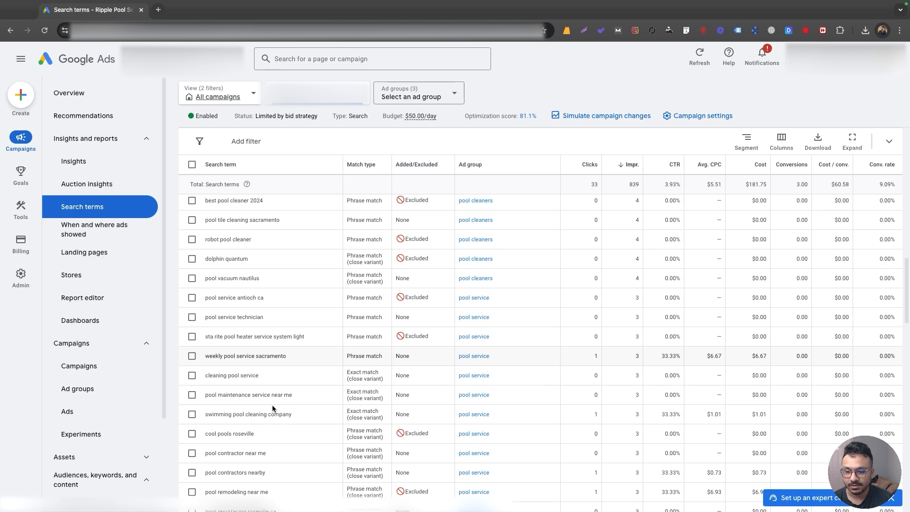
{"action": "scroll", "coordinate": [273, 406], "scroll_direction": "down", "scroll_amount": 1}
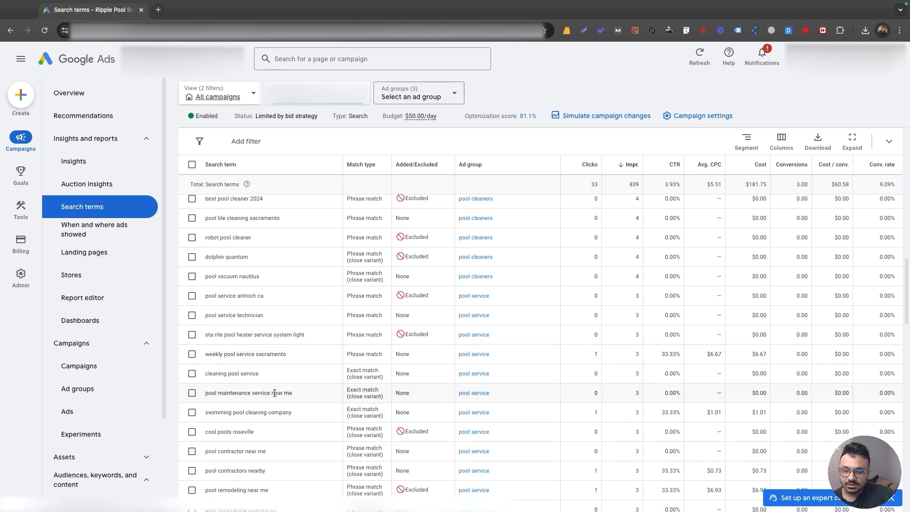
{"action": "scroll", "coordinate": [308, 382], "scroll_direction": "down", "scroll_amount": 2}
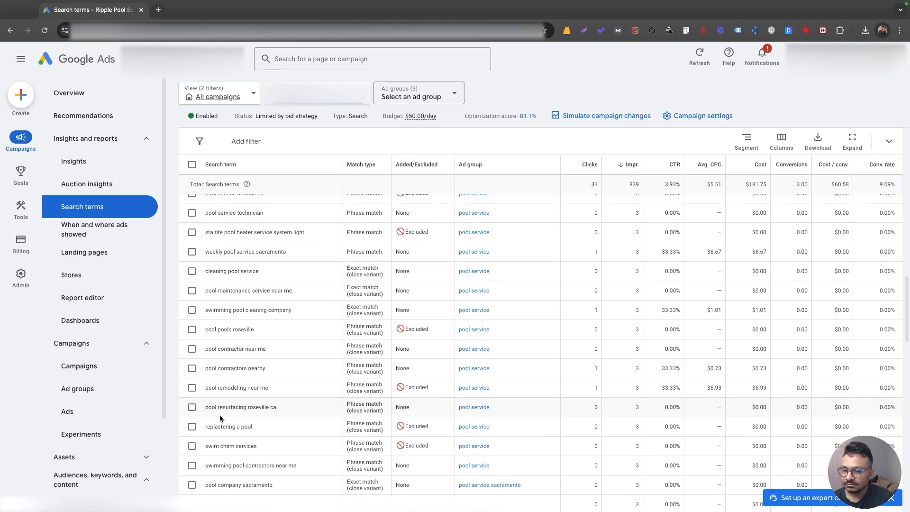
{"action": "scroll", "coordinate": [218, 411], "scroll_direction": "down", "scroll_amount": 1}
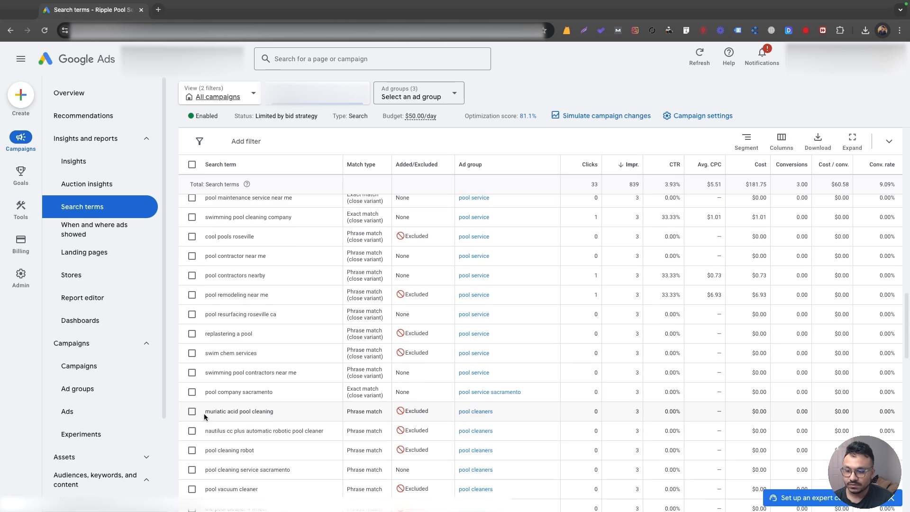
{"action": "scroll", "coordinate": [206, 416], "scroll_direction": "down", "scroll_amount": 5}
{"action": "scroll", "coordinate": [198, 425], "scroll_direction": "down", "scroll_amount": 2}
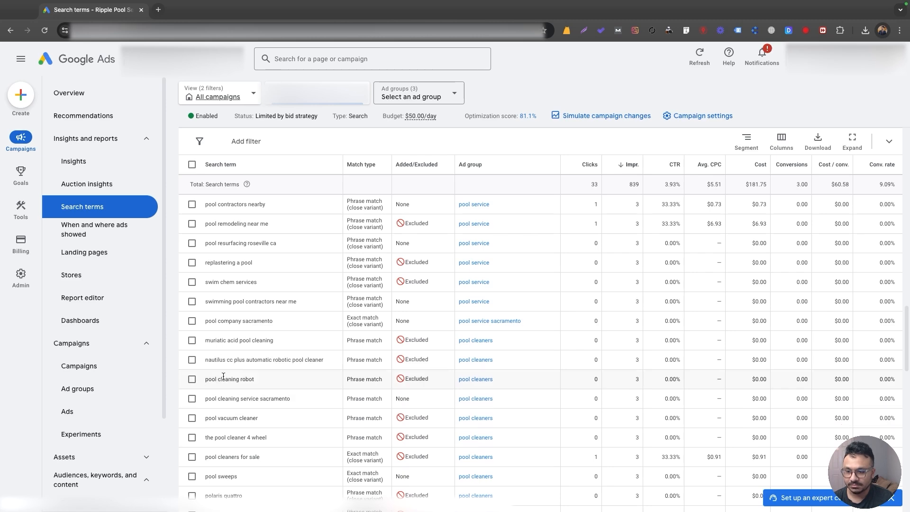
{"action": "scroll", "coordinate": [198, 401], "scroll_direction": "up", "scroll_amount": 10}
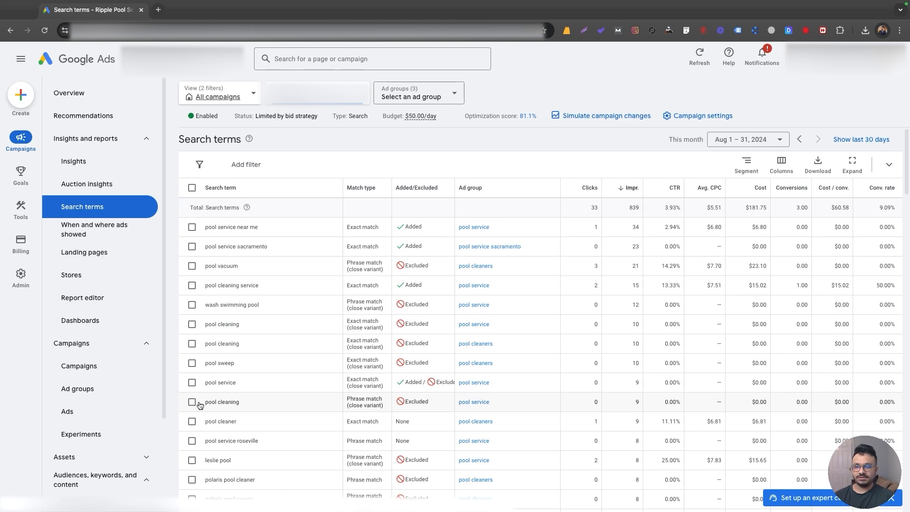
Select the two adjacent exact-match pool cleaning search terms from the pool service and pool cleaners ad groups, and clear their selection.
{"action": "left_click", "coordinate": [192, 324]}
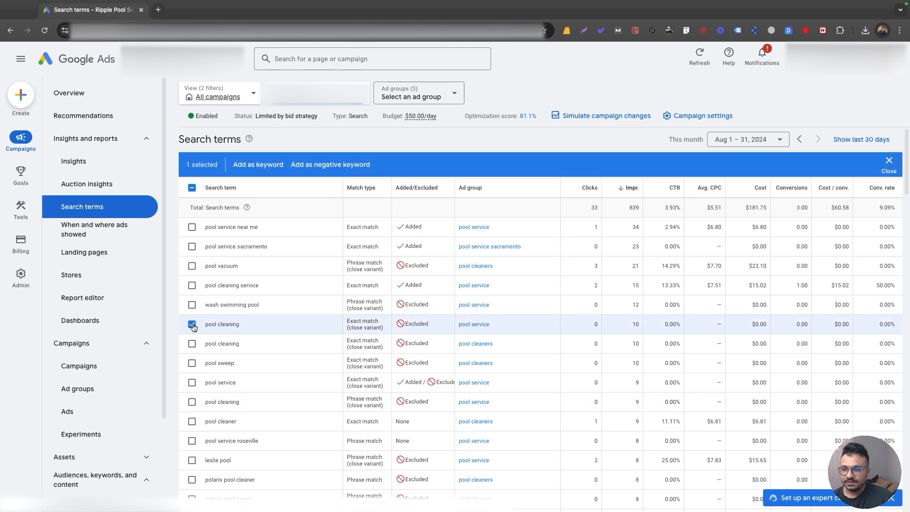
{"action": "left_click", "coordinate": [192, 345]}
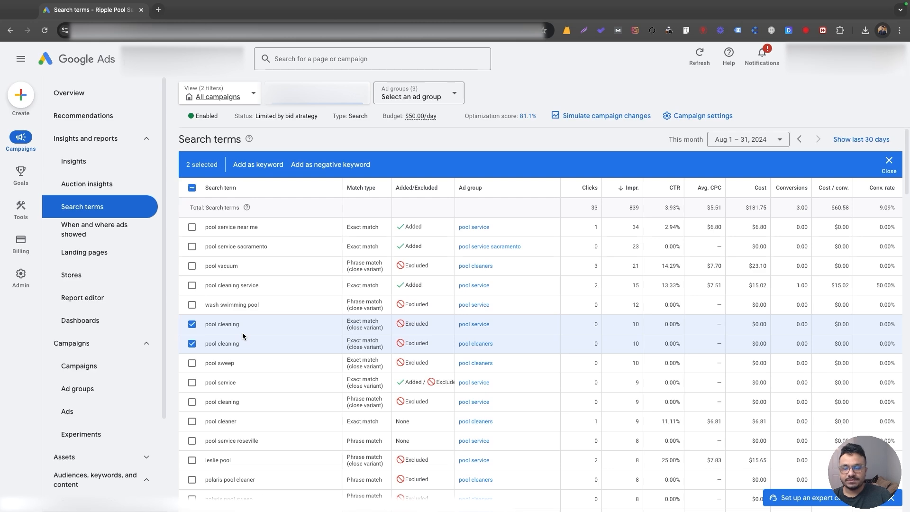
{"action": "left_click", "coordinate": [191, 325]}
{"action": "left_click", "coordinate": [192, 345]}
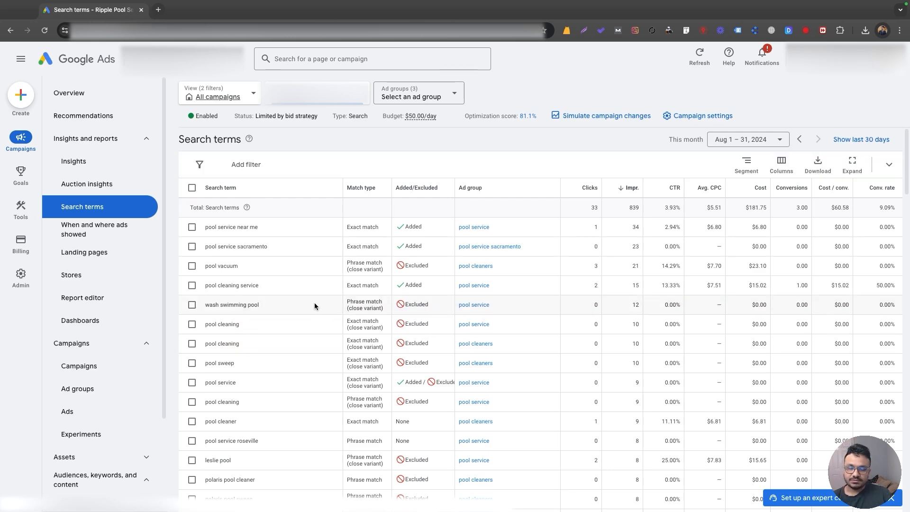
{"action": "scroll", "coordinate": [314, 303], "scroll_direction": "down", "scroll_amount": 5}
{"action": "scroll", "coordinate": [317, 309], "scroll_direction": "up", "scroll_amount": 5}
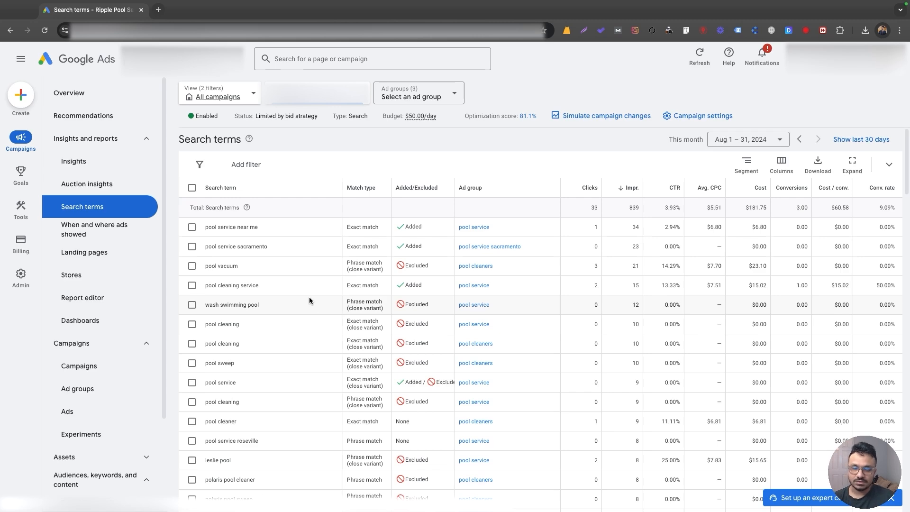
{"action": "scroll", "coordinate": [309, 298], "scroll_direction": "down", "scroll_amount": 2}
{"action": "scroll", "coordinate": [309, 298], "scroll_direction": "up", "scroll_amount": 2}
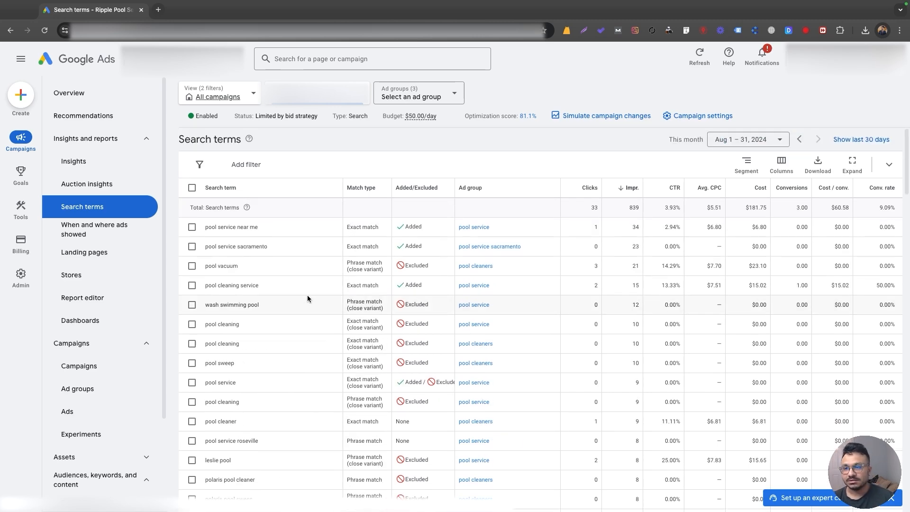